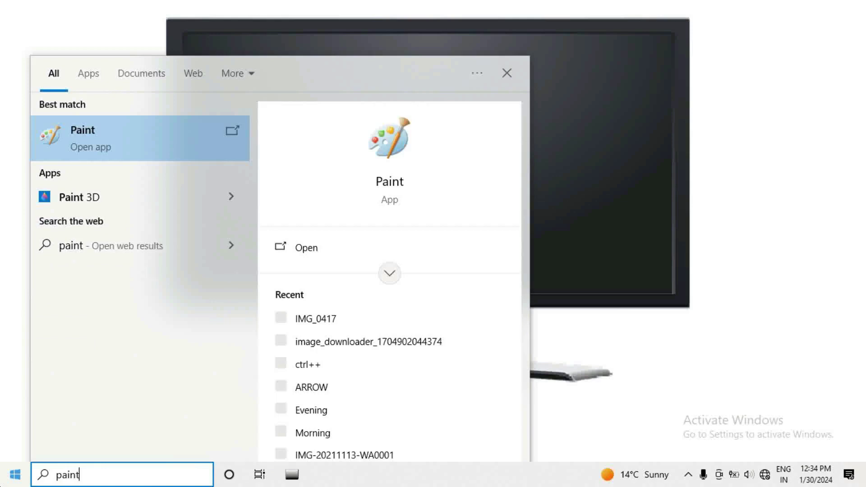
Open Paint and draw a black-outlined circle about 1.49 × 1.40 in near the canvas's upper edge as a face
left_click(86, 140)
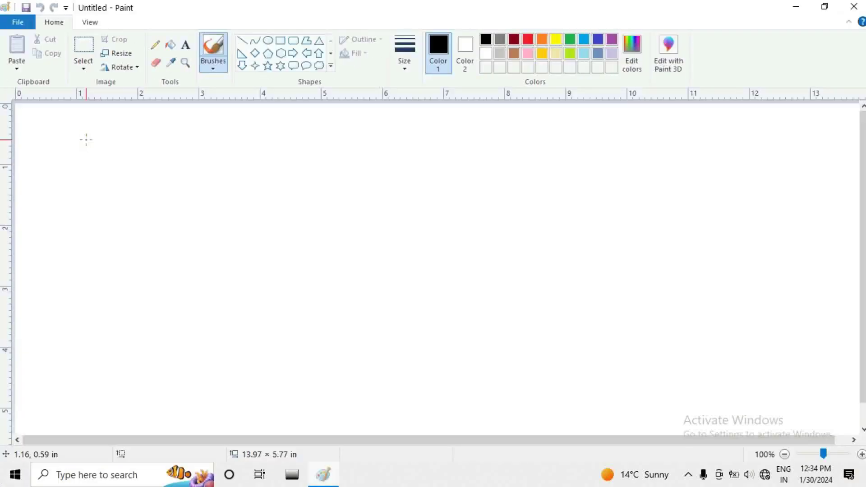
left_click(270, 47)
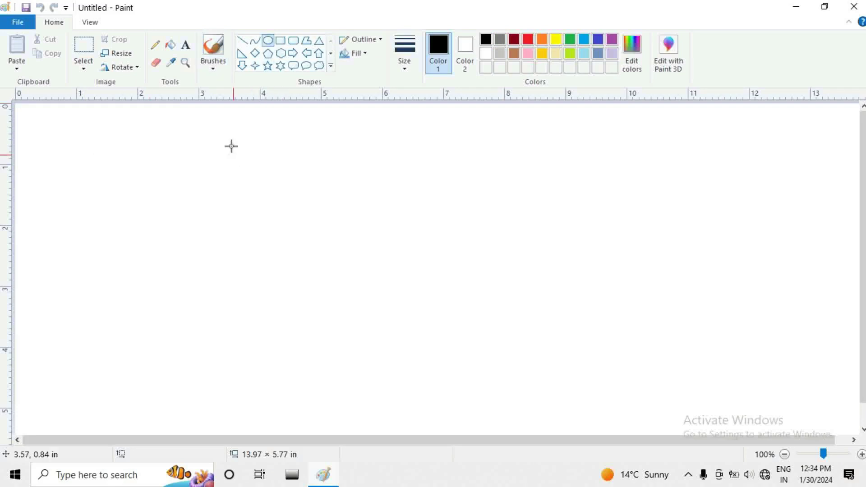
mouse_move(211, 112)
left_mouse_down()
mouse_move(226, 181)
mouse_move(303, 205)
mouse_move(301, 198)
left_mouse_up()
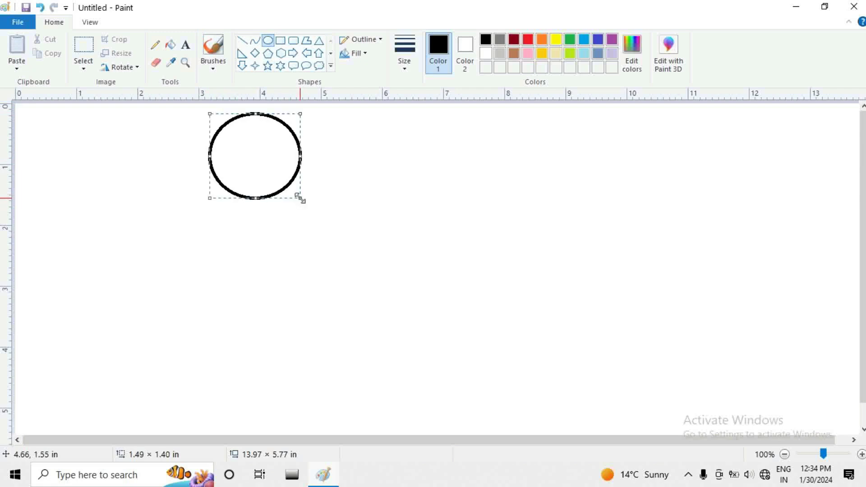
left_click(338, 145)
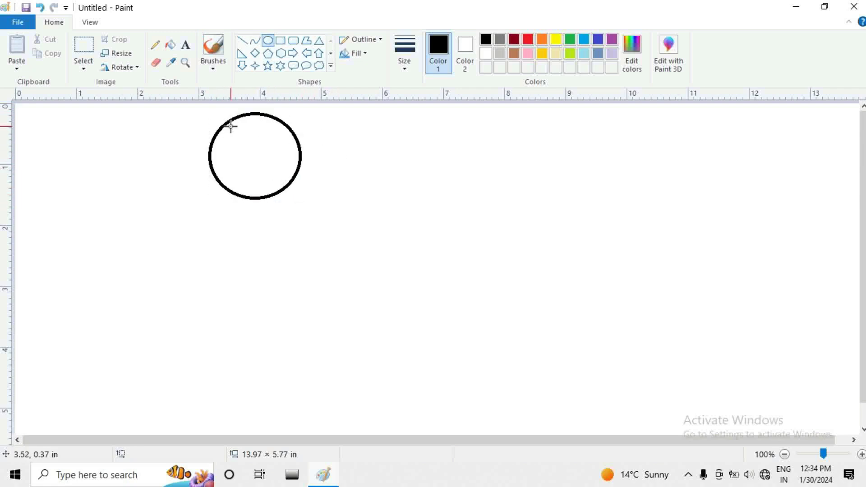
Draw two small oval eyes, each about 0.11 × 0.18 in, side by side in the upper part of the face
left_click_drag(229, 127, 235, 136)
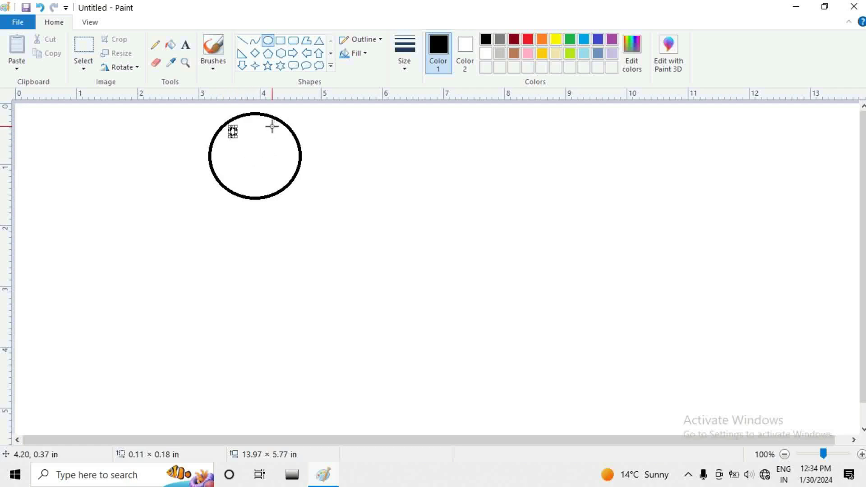
left_click_drag(271, 127, 278, 137)
left_click(311, 141)
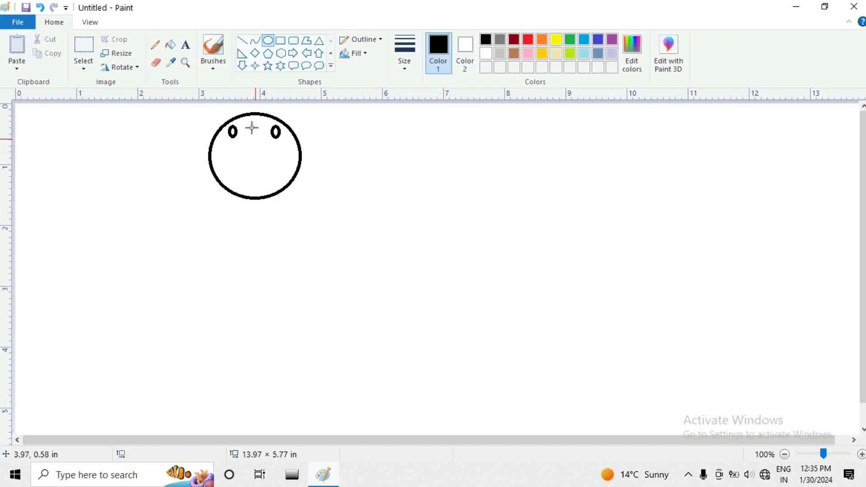
Draw a curved nose about 0.20 × 0.35 in in the middle of the face with the Curve shape
left_click(256, 41)
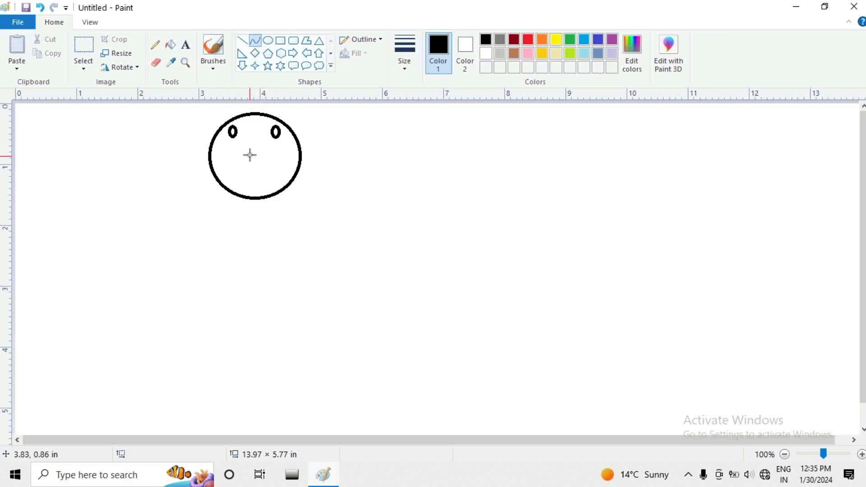
left_click_drag(250, 154, 250, 174)
left_click_drag(250, 168, 239, 173)
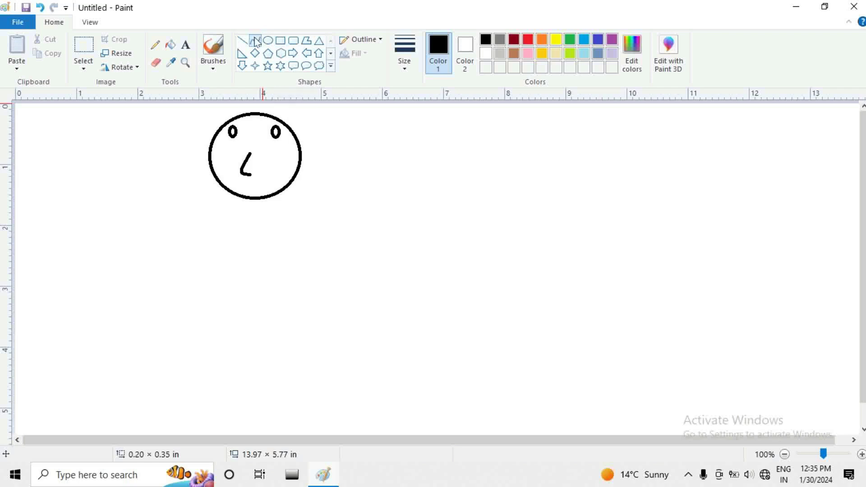
left_click_drag(250, 169, 244, 168)
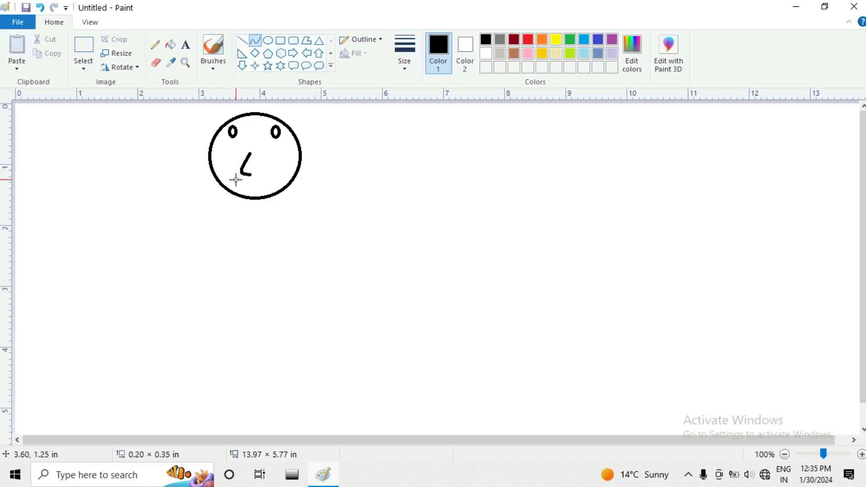
Draw a closed mouth below the nose from two curves, an upper lip about 0.58 in wide and a lower lip about 0.52 in wide
left_click_drag(236, 179, 271, 179)
left_click_drag(253, 180, 253, 175)
left_click(268, 41)
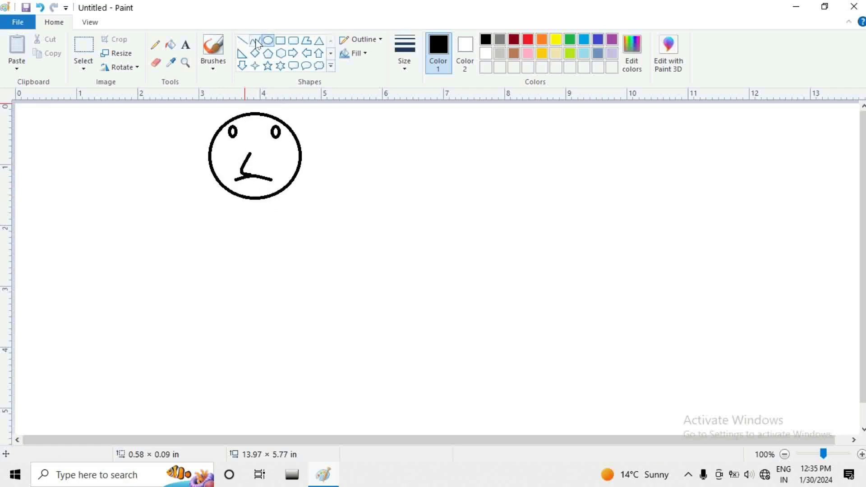
left_click(255, 41)
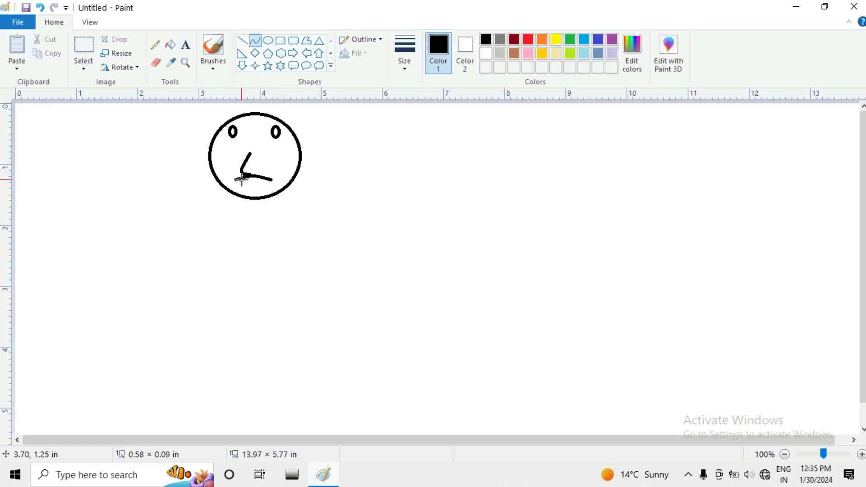
mouse_move(237, 179)
left_mouse_down()
mouse_move(269, 180)
mouse_move(249, 184)
left_mouse_up()
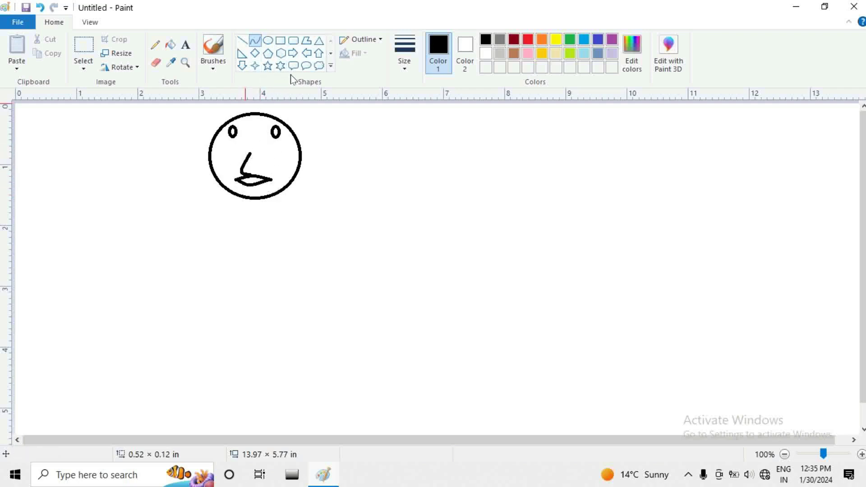
Fill the face with green, leaving the eyes and mouth unfilled
left_click(174, 51)
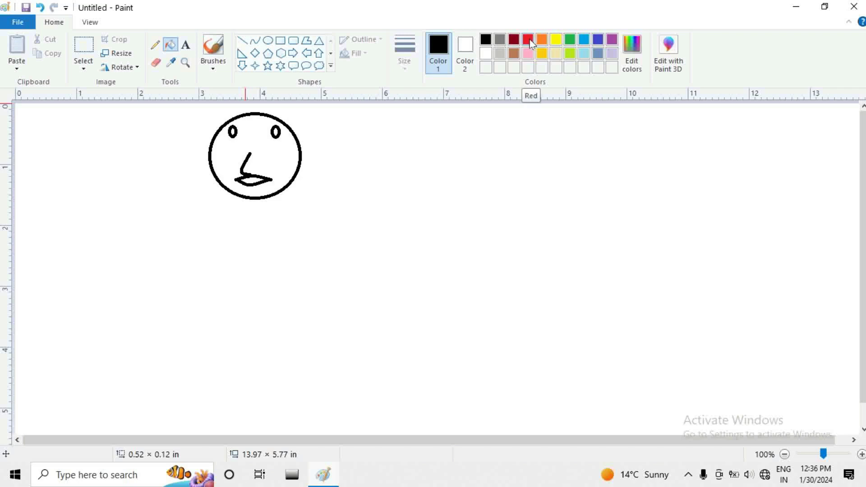
left_click(570, 40)
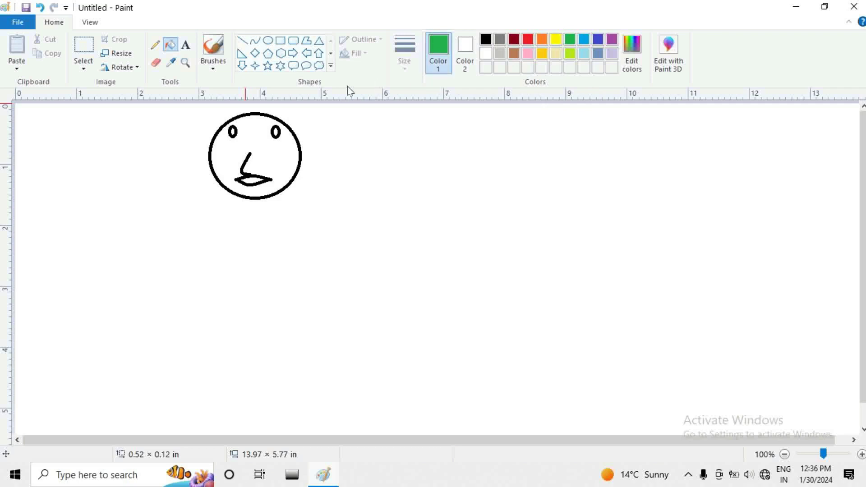
left_click(244, 143)
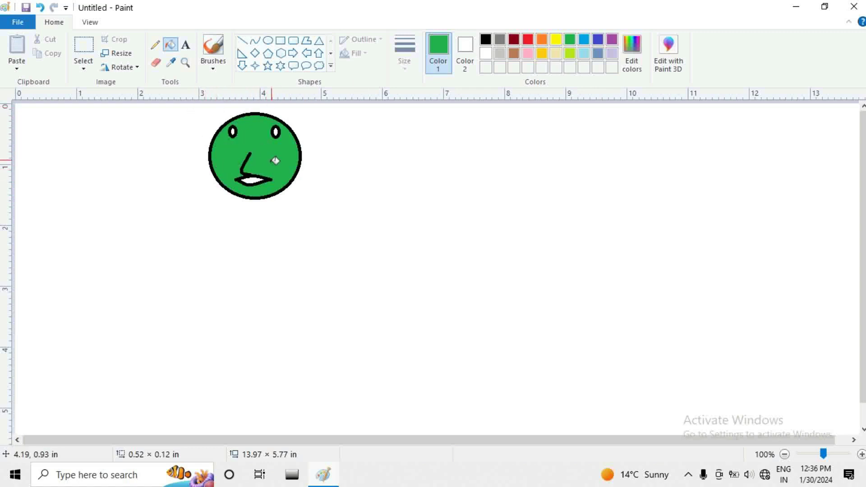
Select the whole face with a rectangle of about 1.94 × 1.46 in and turn on Transparent selection
left_click(81, 52)
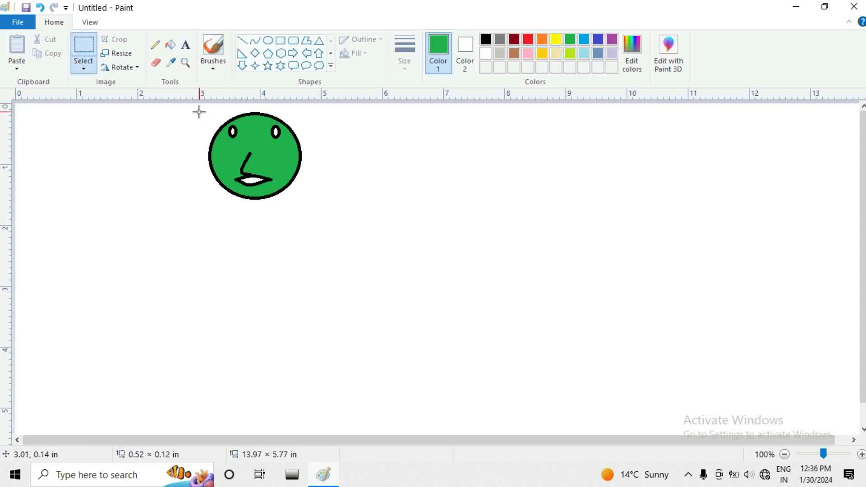
mouse_move(198, 111)
left_mouse_down()
mouse_move(209, 136)
mouse_move(299, 199)
mouse_move(316, 200)
left_mouse_up()
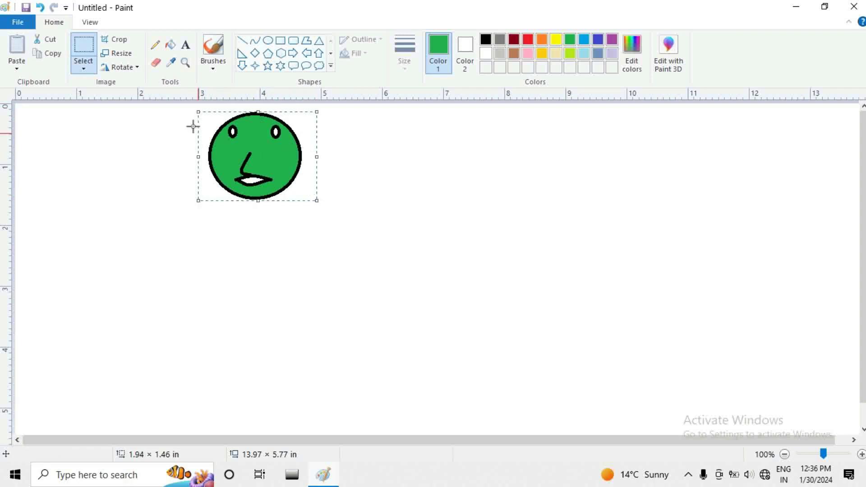
left_click(84, 69)
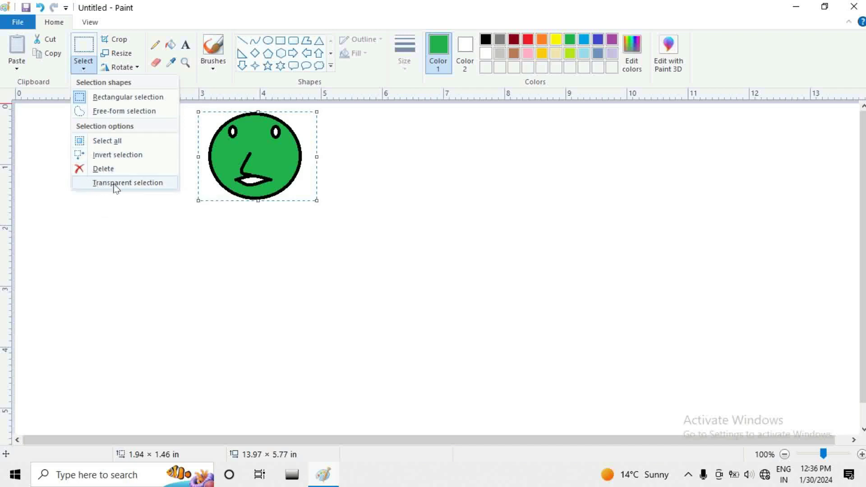
left_click(96, 183)
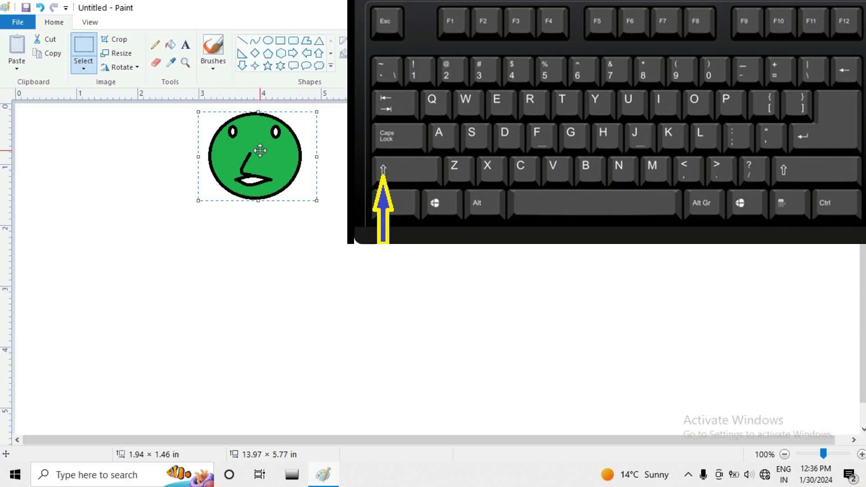
Smear the selected green face into a winding trail across the canvas, and undo the trail
key("Escape")
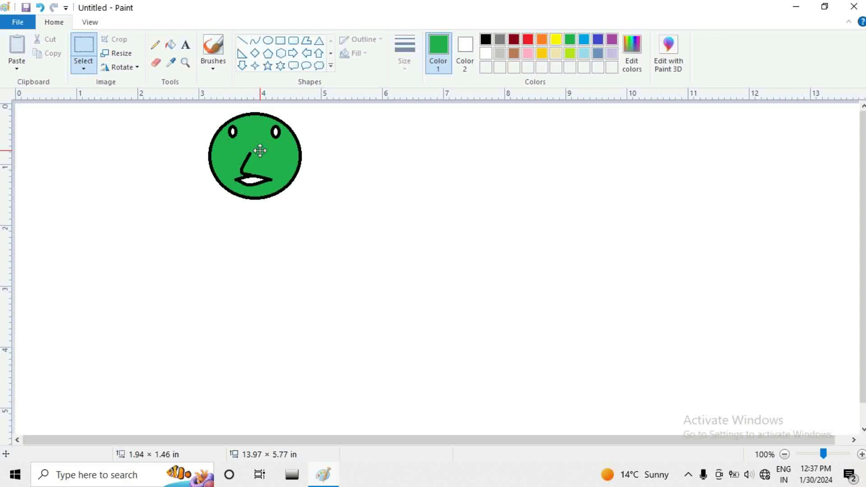
mouse_move(260, 150)
left_mouse_down()
mouse_move(332, 152)
mouse_move(356, 189)
mouse_move(387, 203)
mouse_move(429, 175)
mouse_move(487, 203)
mouse_move(604, 222)
mouse_move(647, 144)
mouse_move(744, 182)
mouse_move(847, 136)
mouse_move(820, 239)
mouse_move(756, 333)
mouse_move(447, 380)
mouse_move(201, 254)
mouse_move(176, 199)
mouse_move(434, 310)
mouse_move(456, 214)
mouse_move(349, 209)
mouse_move(116, 323)
mouse_move(48, 184)
mouse_move(165, 260)
mouse_move(590, 354)
mouse_move(653, 221)
mouse_move(609, 163)
mouse_move(438, 81)
mouse_move(439, 137)
left_mouse_up()
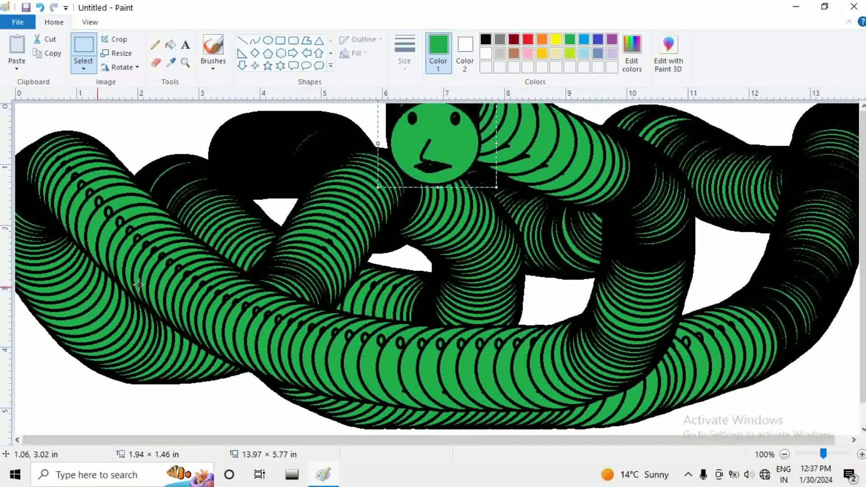
key("ctrl+z")
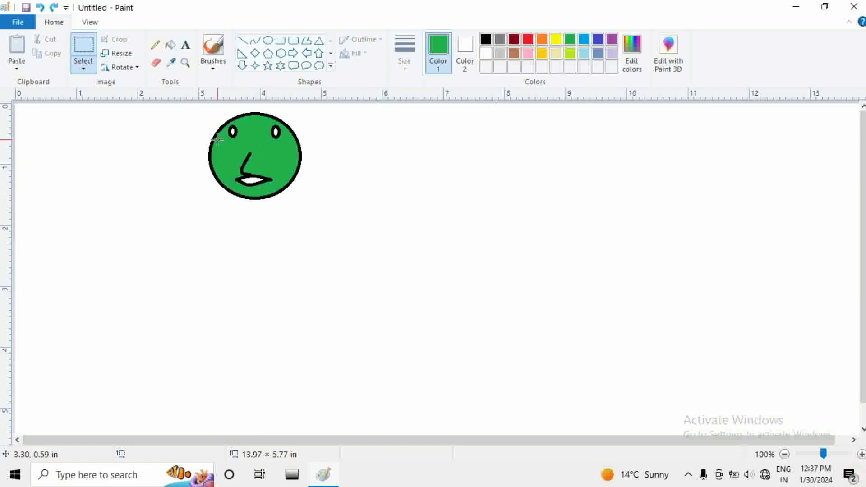
Reselect the face with a rectangle of about 2.00 × 1.74 in, check the Transparent selection option, and move the face to the canvas's upper-right corner
left_click(87, 47)
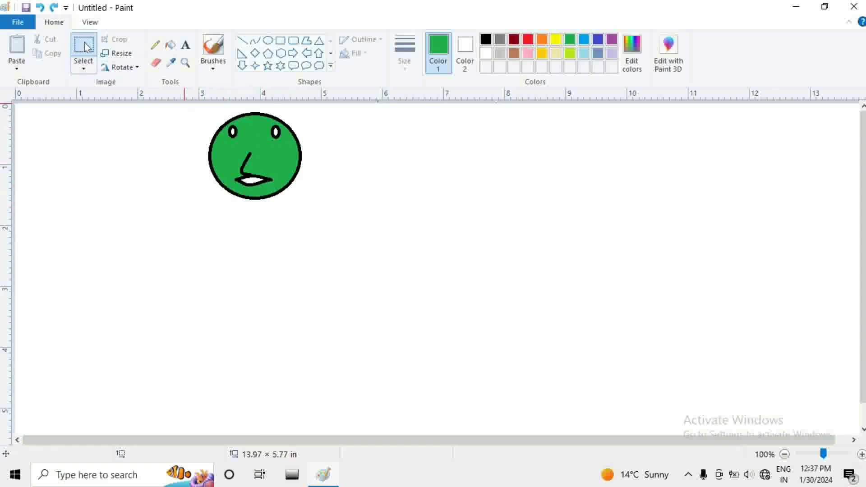
left_click_drag(197, 106, 320, 211)
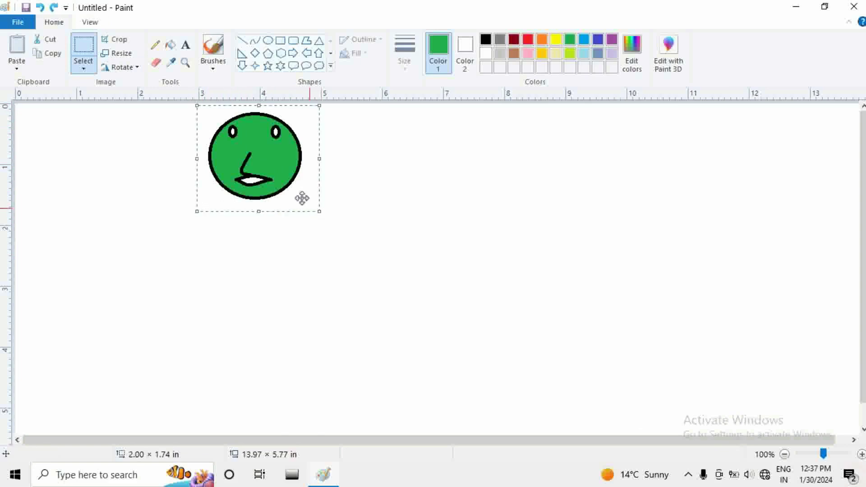
left_click(84, 71)
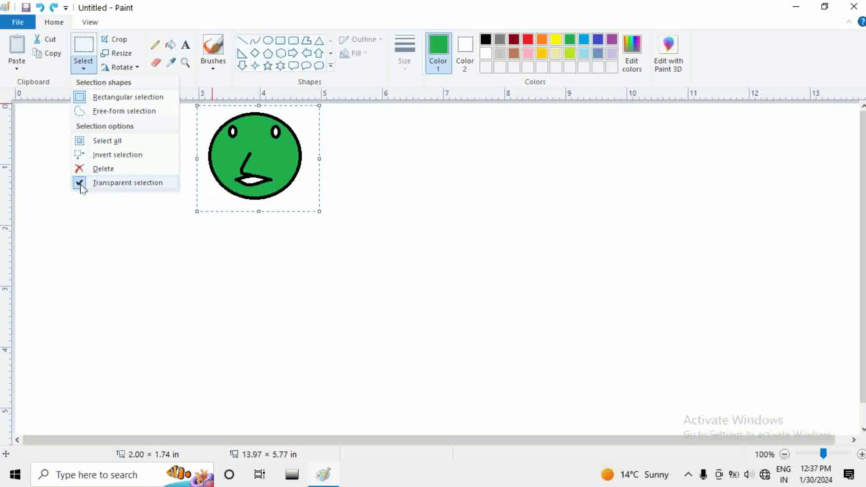
left_click(258, 148)
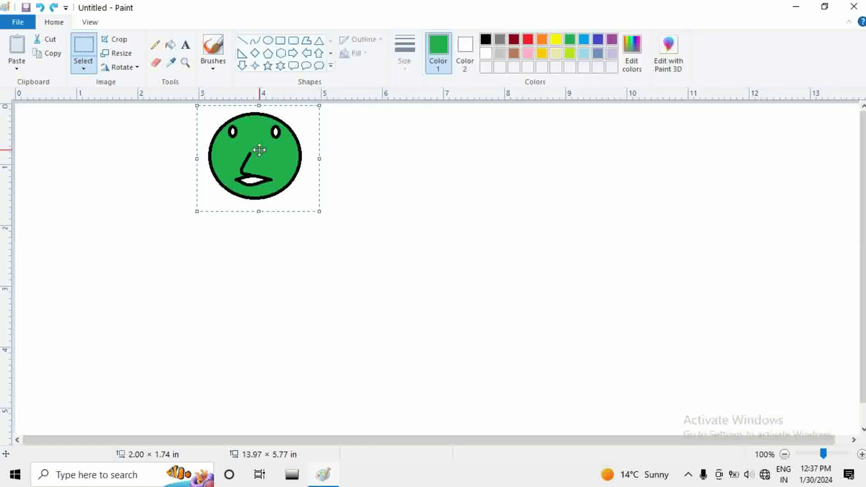
left_click_drag(259, 150, 795, 148)
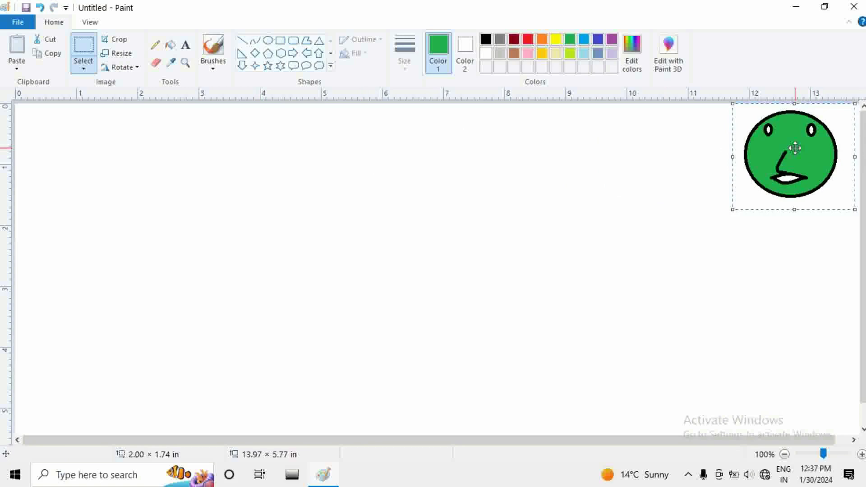
Smear the green face from the upper-right corner into a long looping trail across the canvas, ending right of centre
key("Escape")
mouse_move(795, 148)
left_mouse_down()
mouse_move(670, 138)
mouse_move(587, 189)
mouse_move(435, 136)
mouse_move(408, 195)
mouse_move(242, 148)
mouse_move(226, 130)
mouse_move(147, 218)
mouse_move(114, 193)
mouse_move(144, 317)
mouse_move(246, 366)
mouse_move(320, 305)
mouse_move(249, 280)
left_mouse_up()
mouse_move(444, 340)
left_mouse_down()
mouse_move(484, 241)
mouse_move(492, 298)
mouse_move(632, 360)
mouse_move(653, 290)
left_mouse_up()
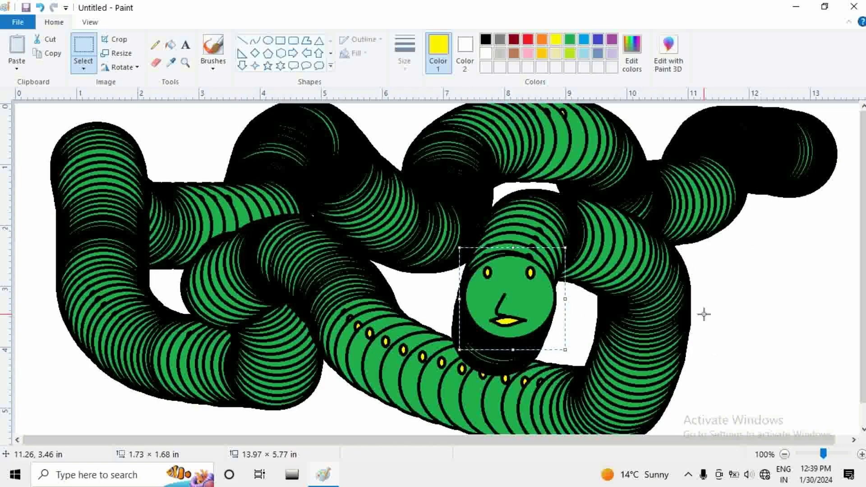